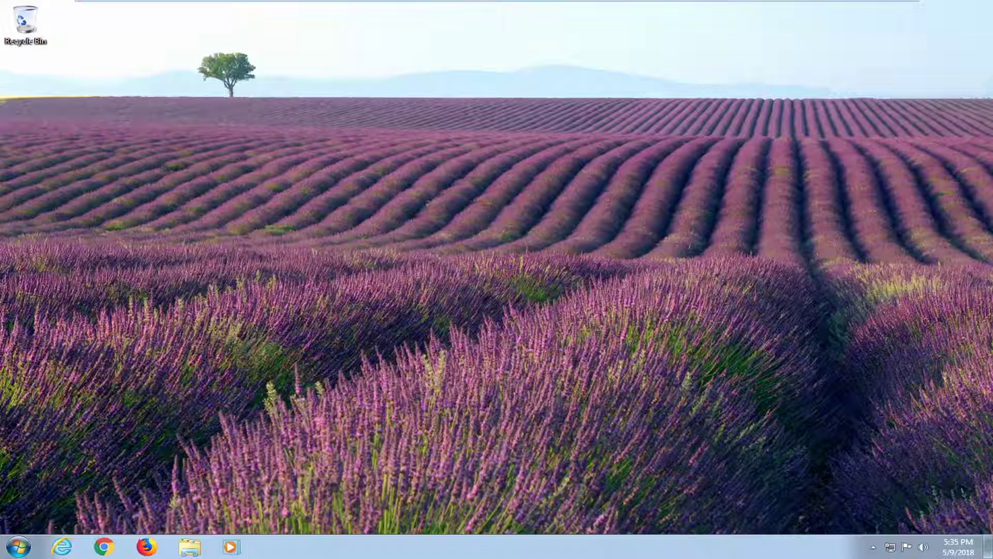
- Search the Start menu for 'control', correcting the typo, to list Control Panel
{"action": "left_click", "coordinate": [3, 547]}
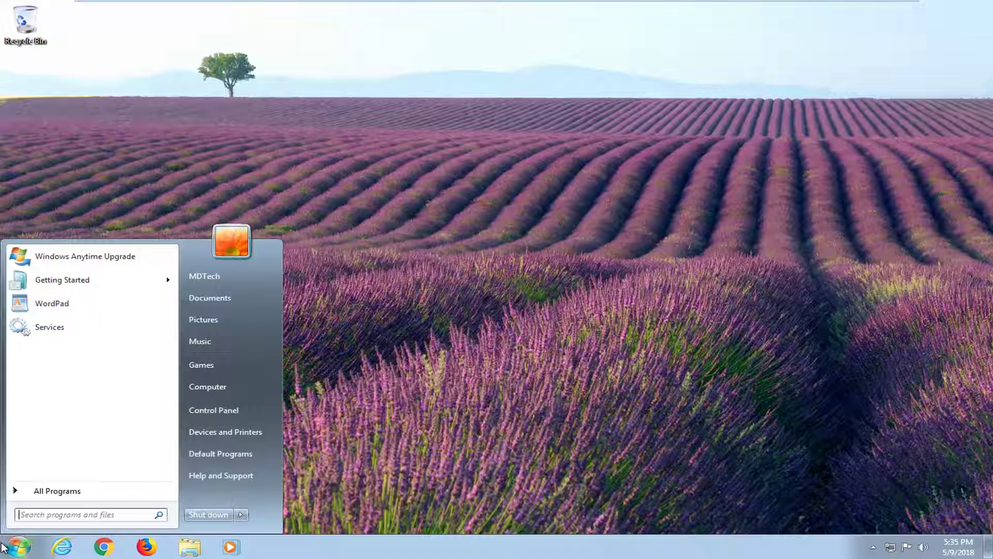
{"action": "type", "text": "control [pa"}
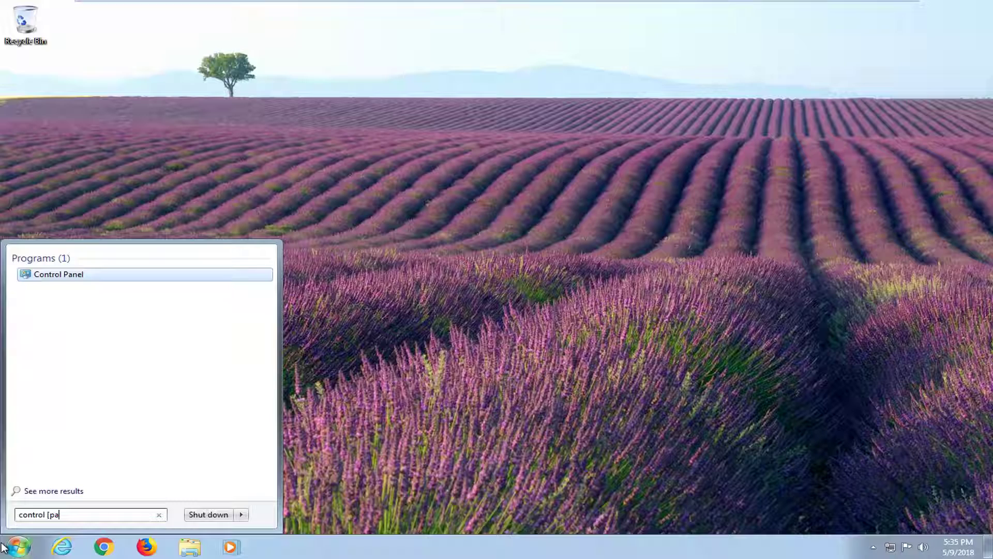
{"action": "key", "text": "BackSpace"}
{"action": "key", "text": "BackSpace"}
{"action": "key", "text": "BackSpace"}
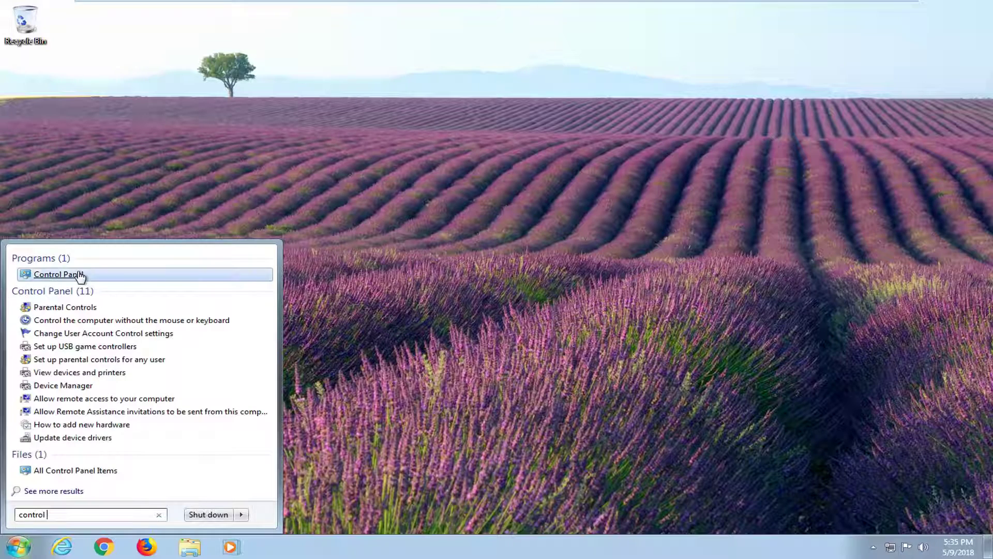
- Open Control Panel and set View by to Large icons
{"action": "left_click", "coordinate": [81, 277]}
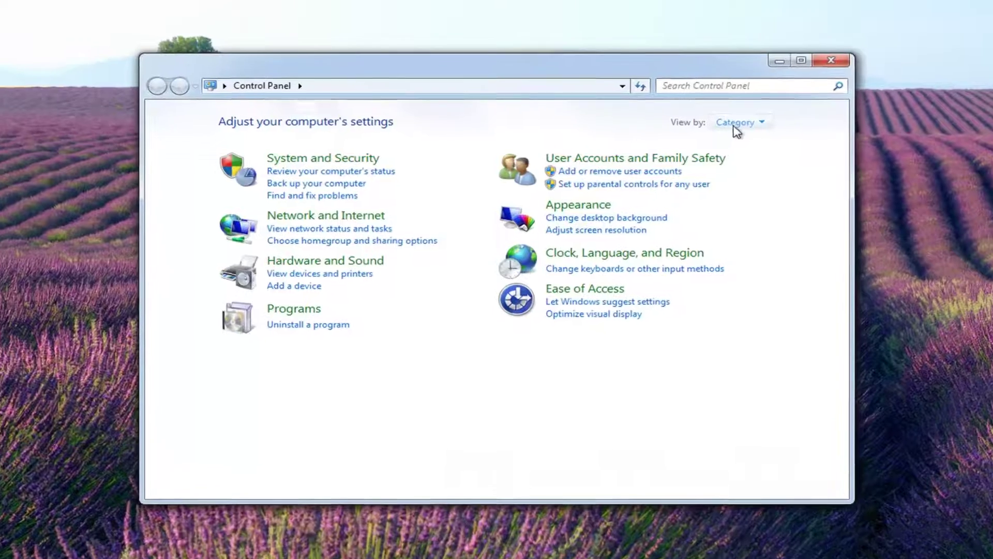
{"action": "left_click", "coordinate": [701, 127]}
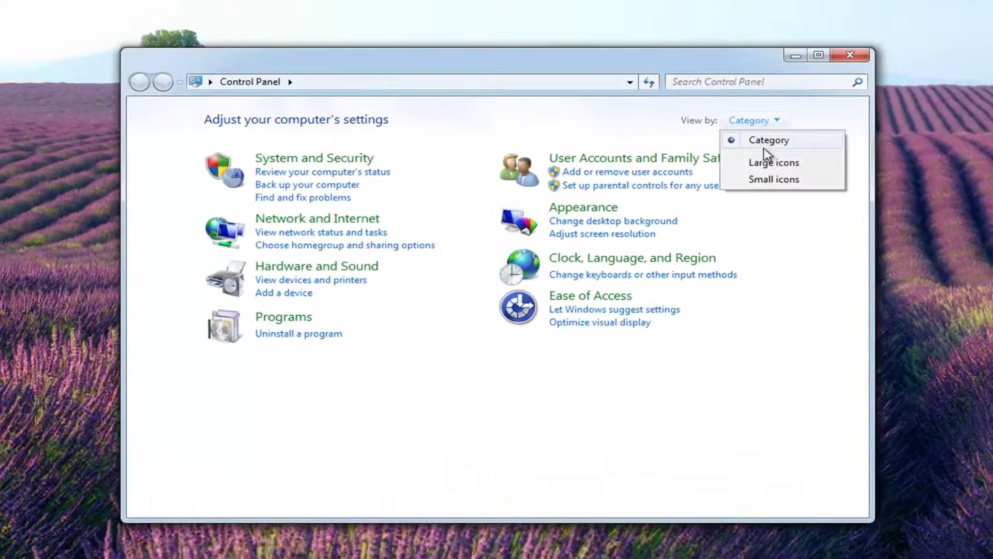
{"action": "left_click", "coordinate": [762, 163]}
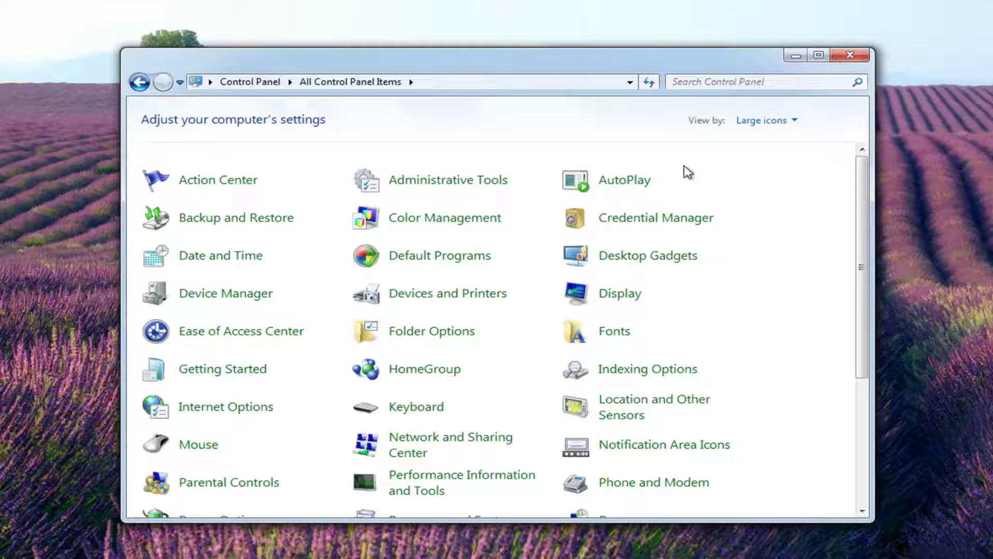
{"action": "scroll", "coordinate": [579, 284], "scroll_direction": "down", "scroll_amount": 2}
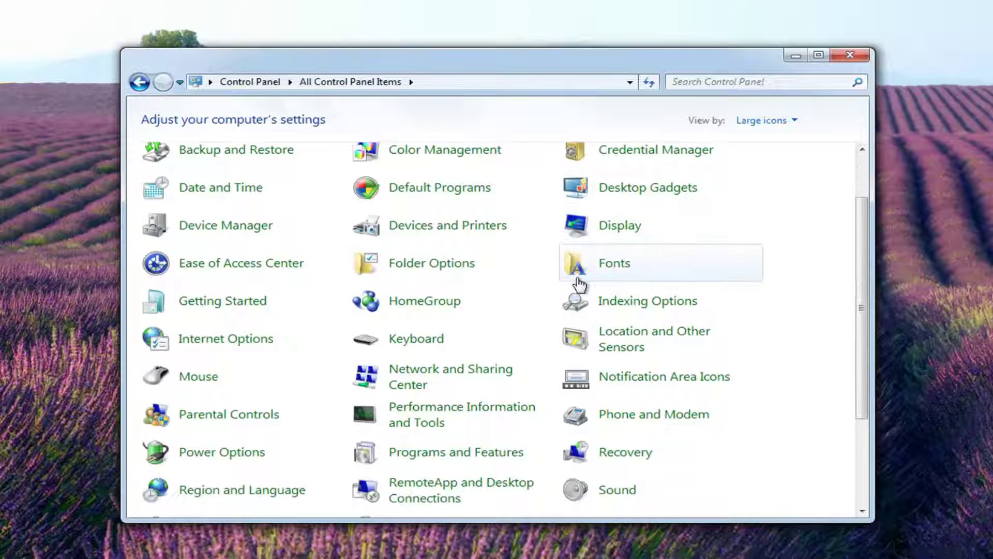
{"action": "scroll", "coordinate": [578, 284], "scroll_direction": "down", "scroll_amount": 1}
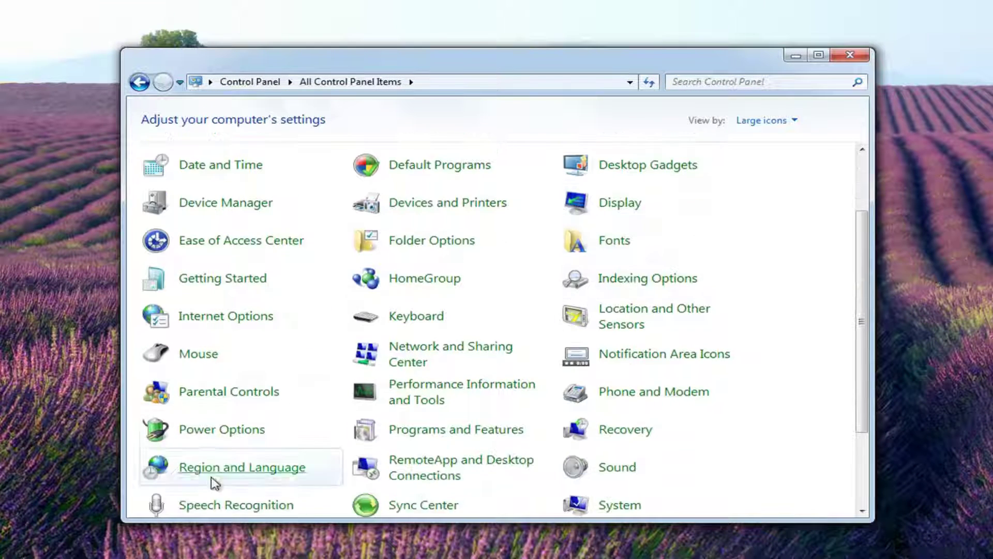
- Open Power Options to reach the power plan page with High performance selected
{"action": "left_click", "coordinate": [214, 437]}
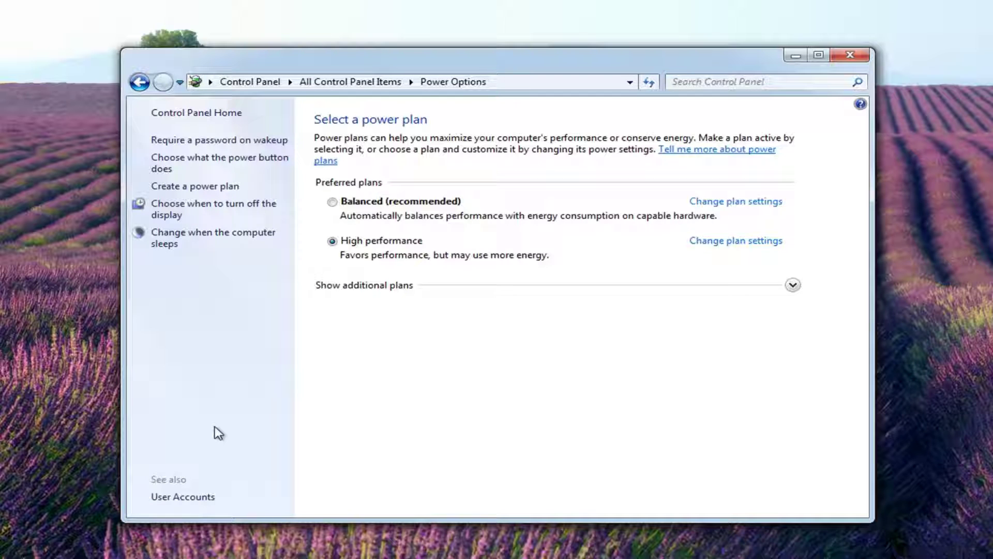
- Set the wakeup password option to 'Don't require a password' and save the change
{"action": "left_click", "coordinate": [210, 142]}
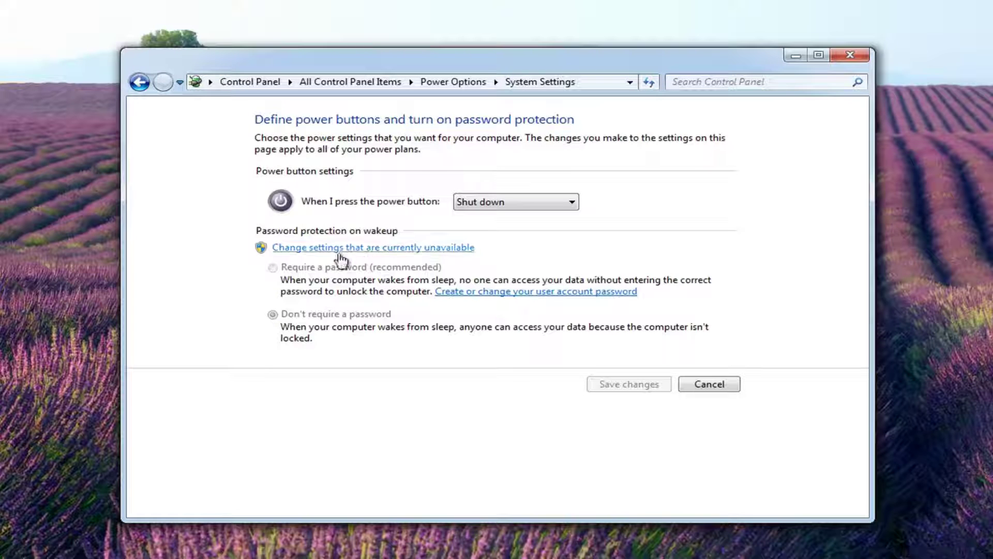
{"action": "left_click", "coordinate": [377, 247]}
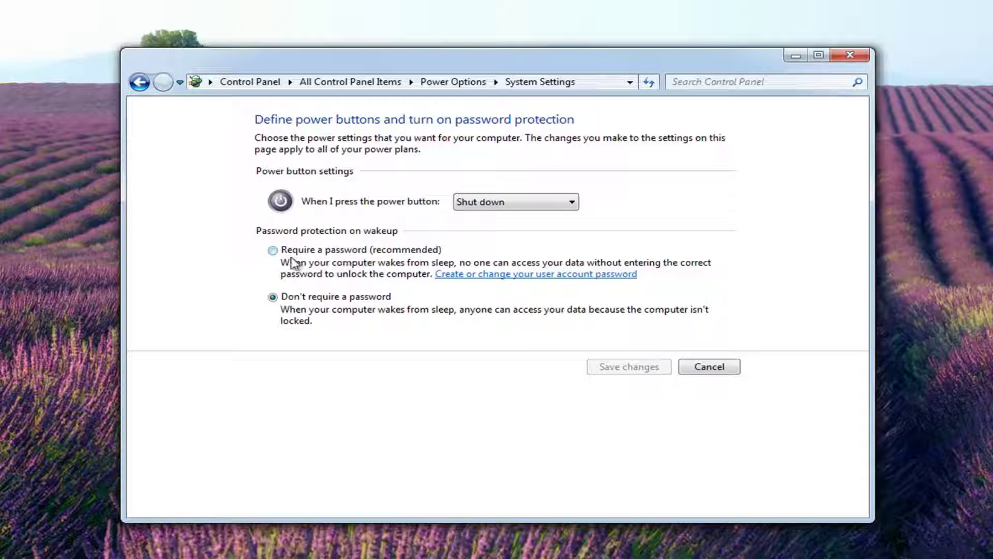
{"action": "left_click", "coordinate": [274, 251]}
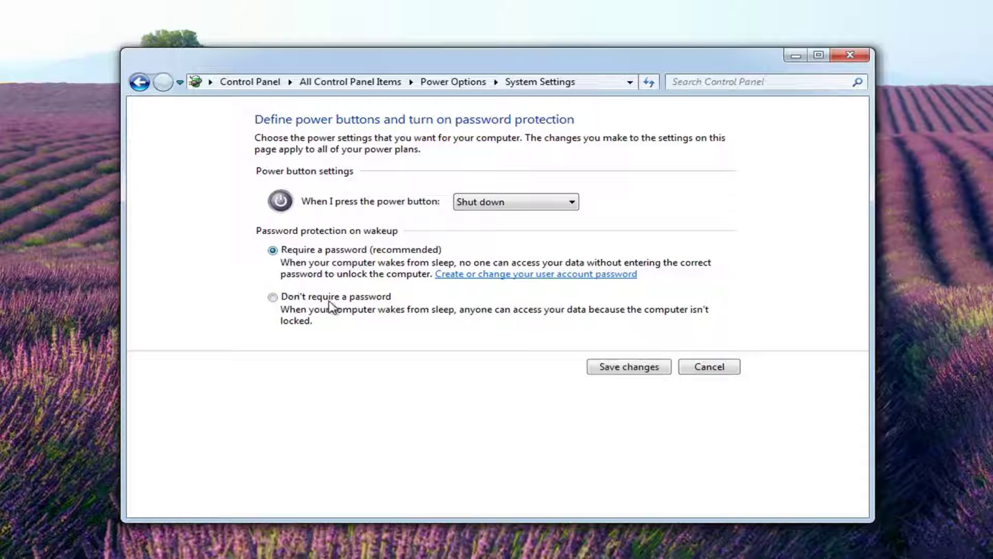
{"action": "left_click", "coordinate": [282, 304]}
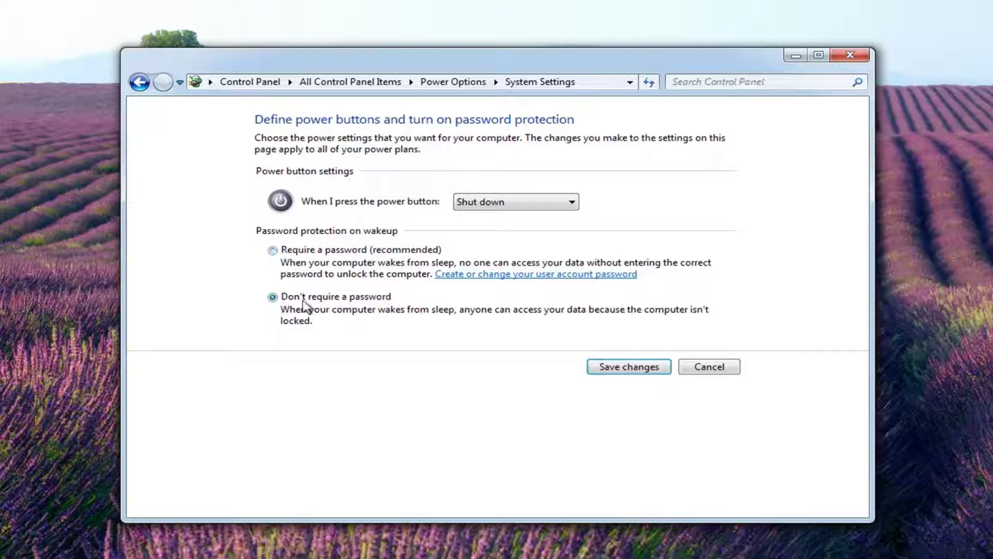
{"action": "left_click", "coordinate": [628, 367]}
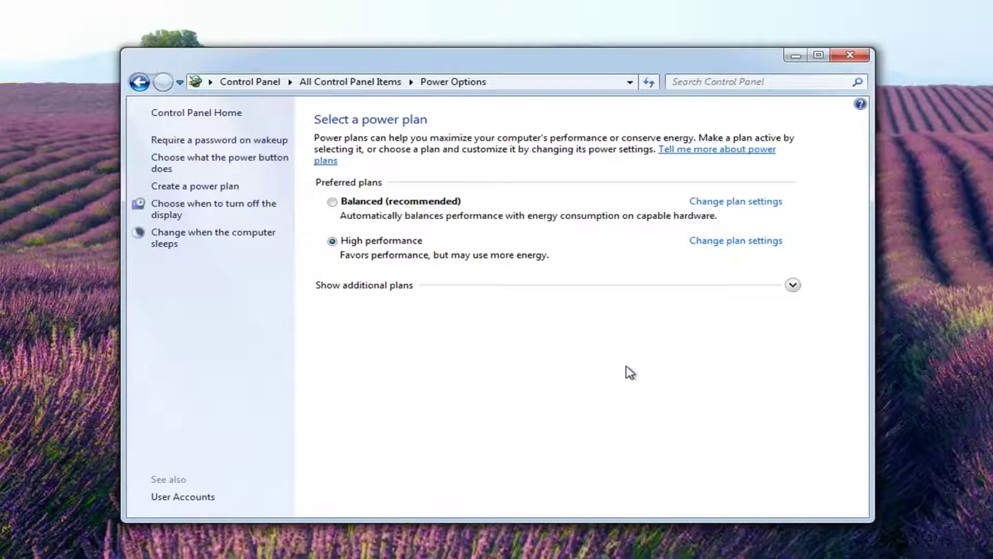